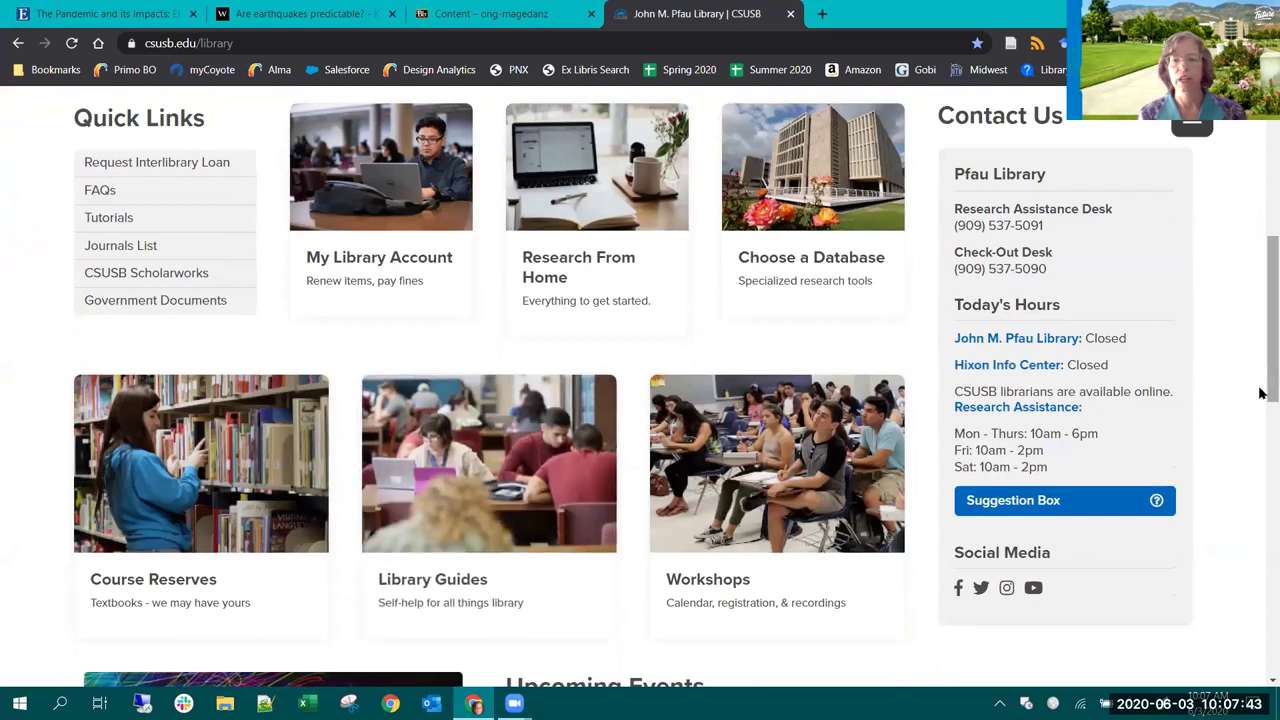
Step: Search the library's OneSearch for "linking" and open the "Linking to Library Resources" guide
{"action": "scroll", "coordinate": [1260, 380], "scroll_direction": "up", "scroll_amount": 5}
{"action": "left_click", "coordinate": [692, 318]}
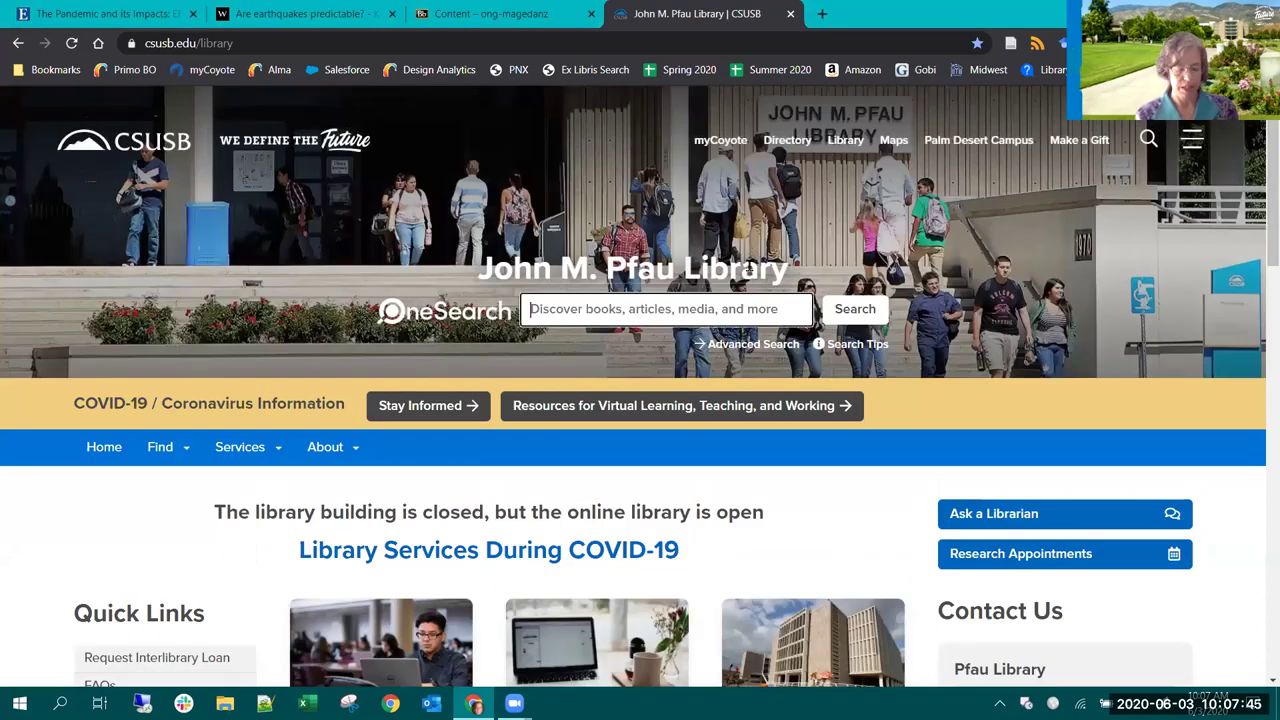
{"action": "type", "text": "linking"}
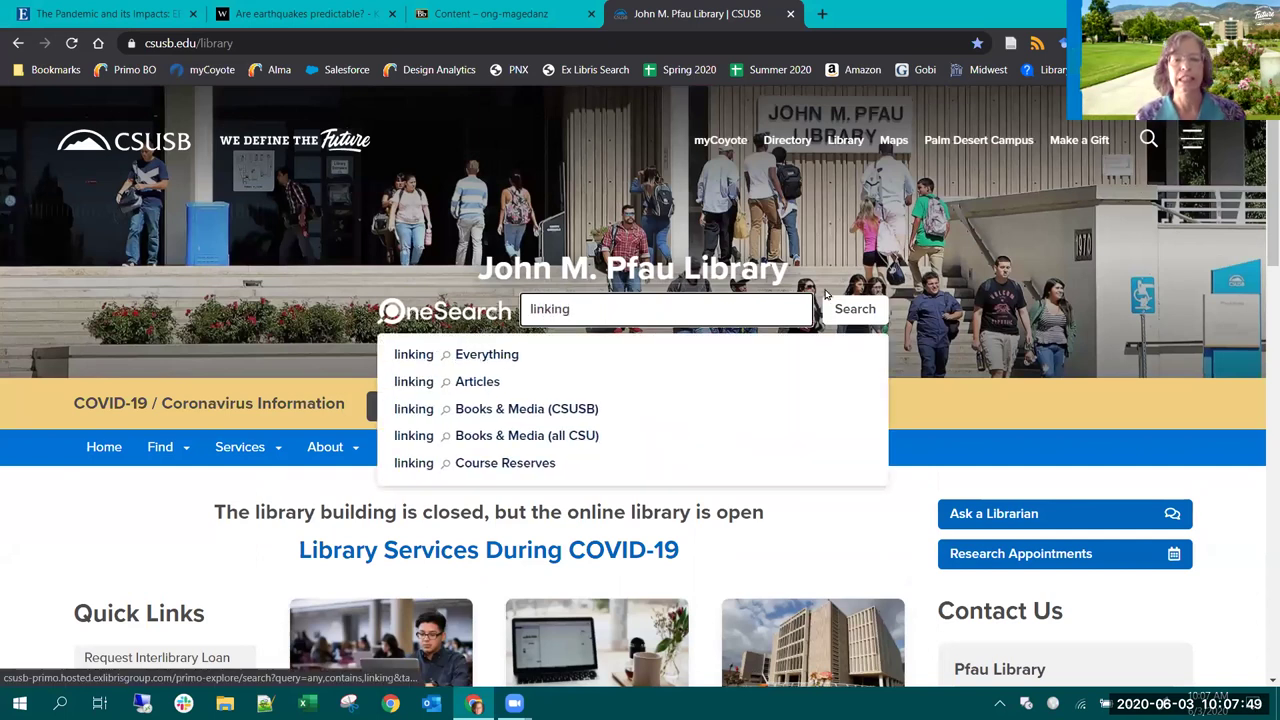
{"action": "left_click", "coordinate": [874, 308]}
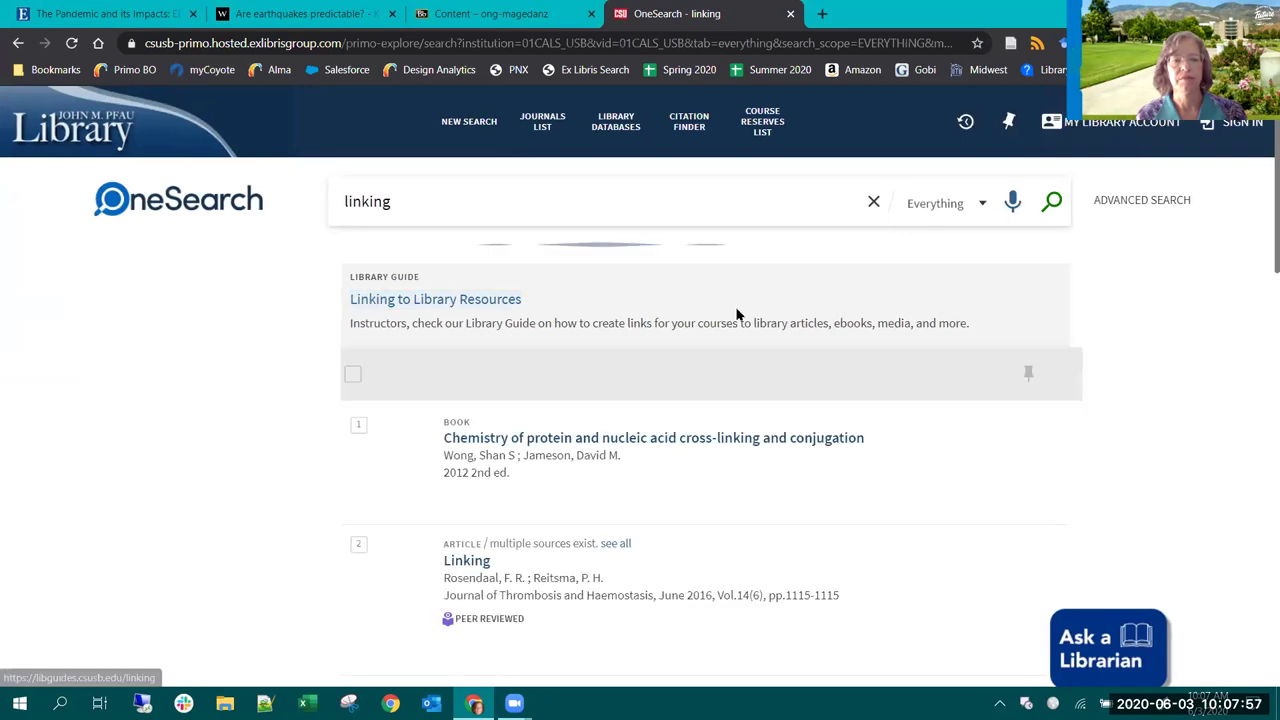
{"action": "left_click", "coordinate": [463, 352]}
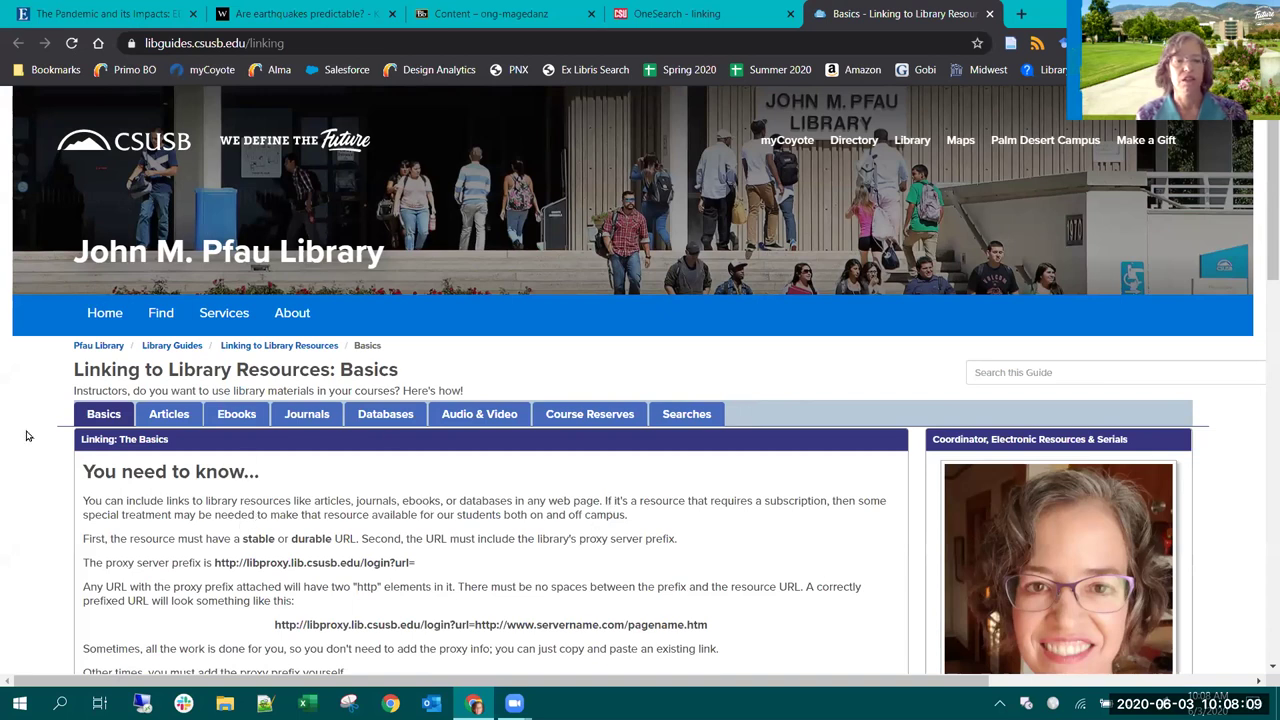
Step: Read the guide's Basics page, examining the proxy server prefix and the linking instructions for each resource type
{"action": "scroll", "coordinate": [28, 436], "scroll_direction": "down", "scroll_amount": 2}
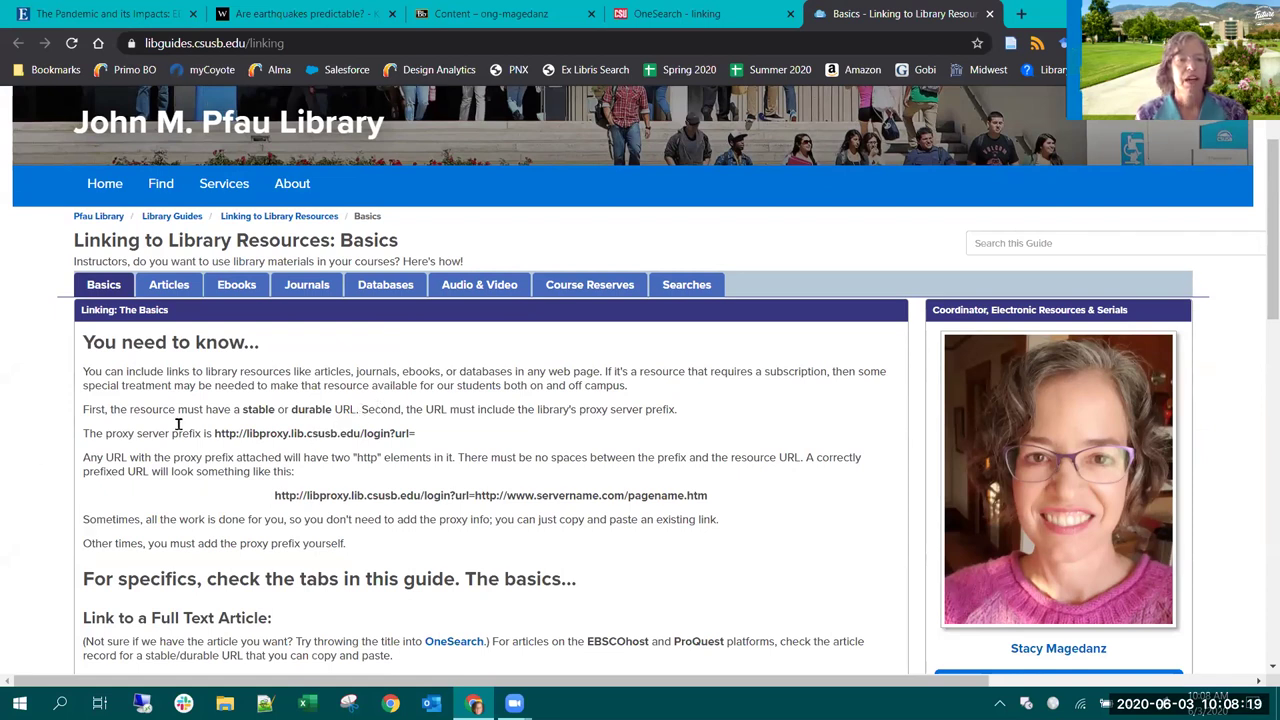
{"action": "left_click_drag", "start_coordinate": [213, 435], "coordinate": [424, 435]}
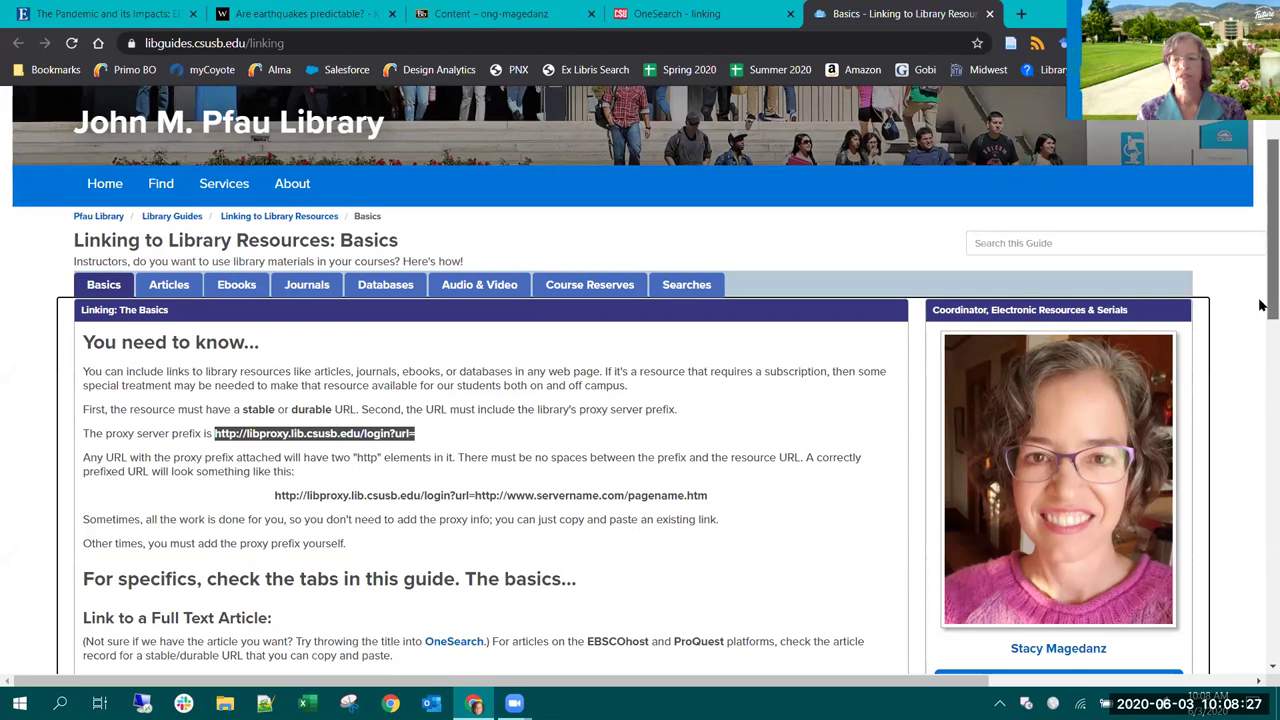
{"action": "scroll", "coordinate": [1262, 305], "scroll_direction": "down", "scroll_amount": 4}
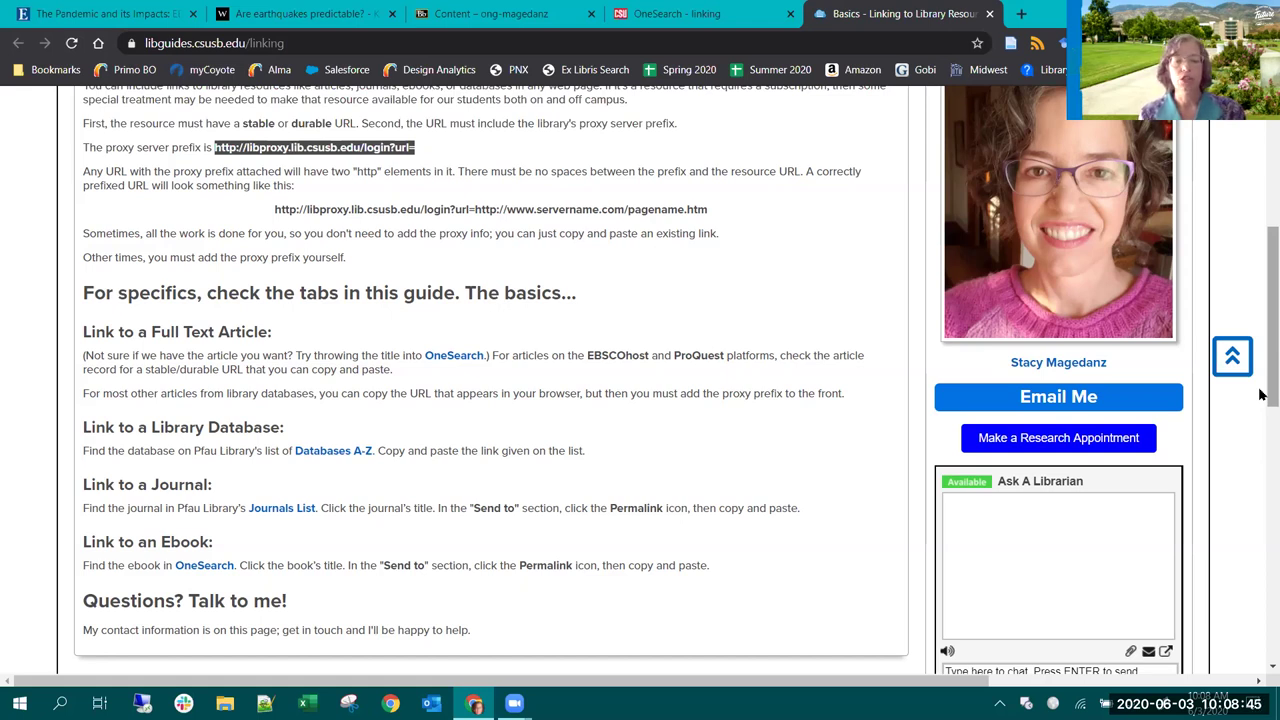
{"action": "left_click", "coordinate": [837, 316]}
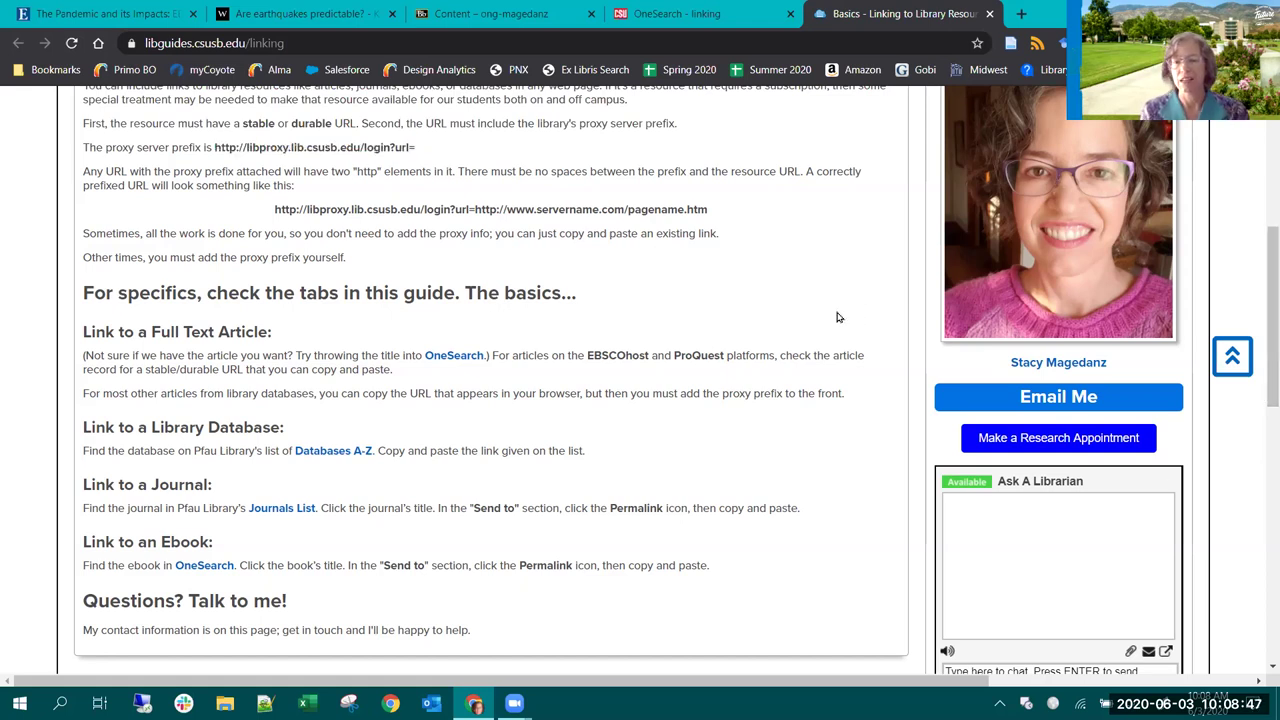
{"action": "scroll", "coordinate": [838, 318], "scroll_direction": "up", "scroll_amount": 1}
{"action": "scroll", "coordinate": [838, 318], "scroll_direction": "up", "scroll_amount": 3}
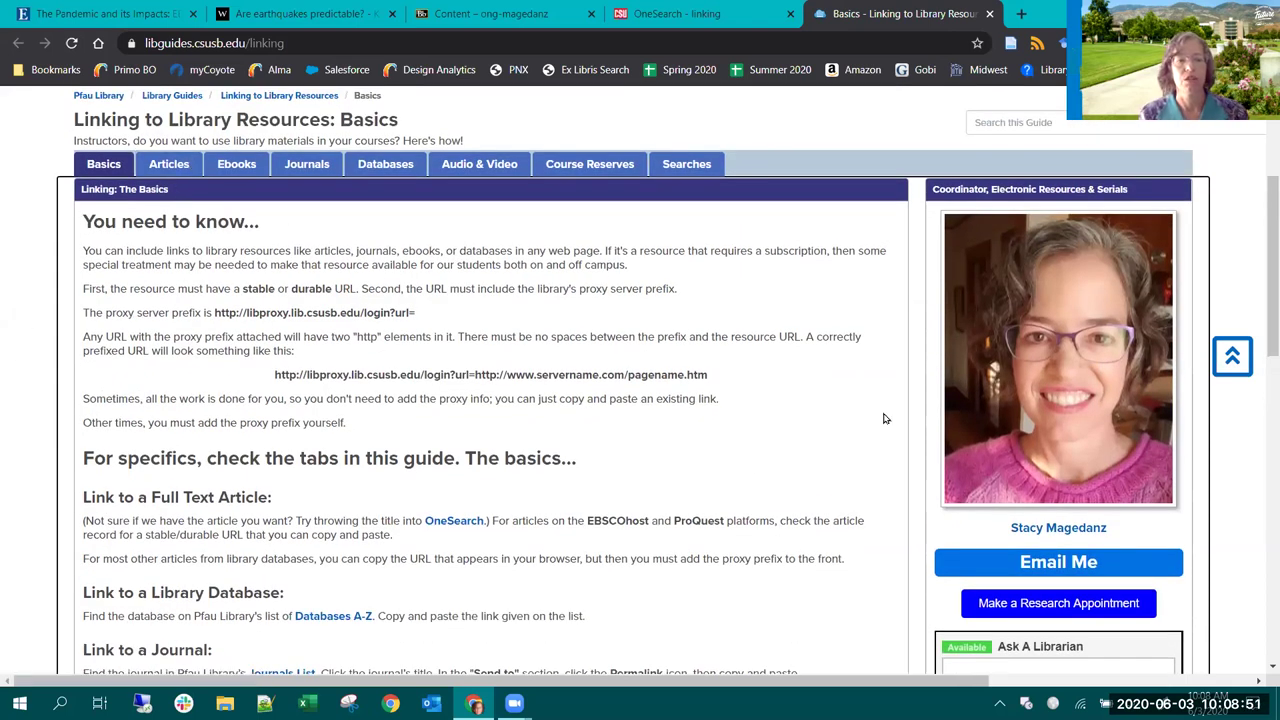
Step: Open the guide's Articles page and examine the instructions for most databases, highlighting the example of a correctly prefixed URL
{"action": "left_click", "coordinate": [170, 165]}
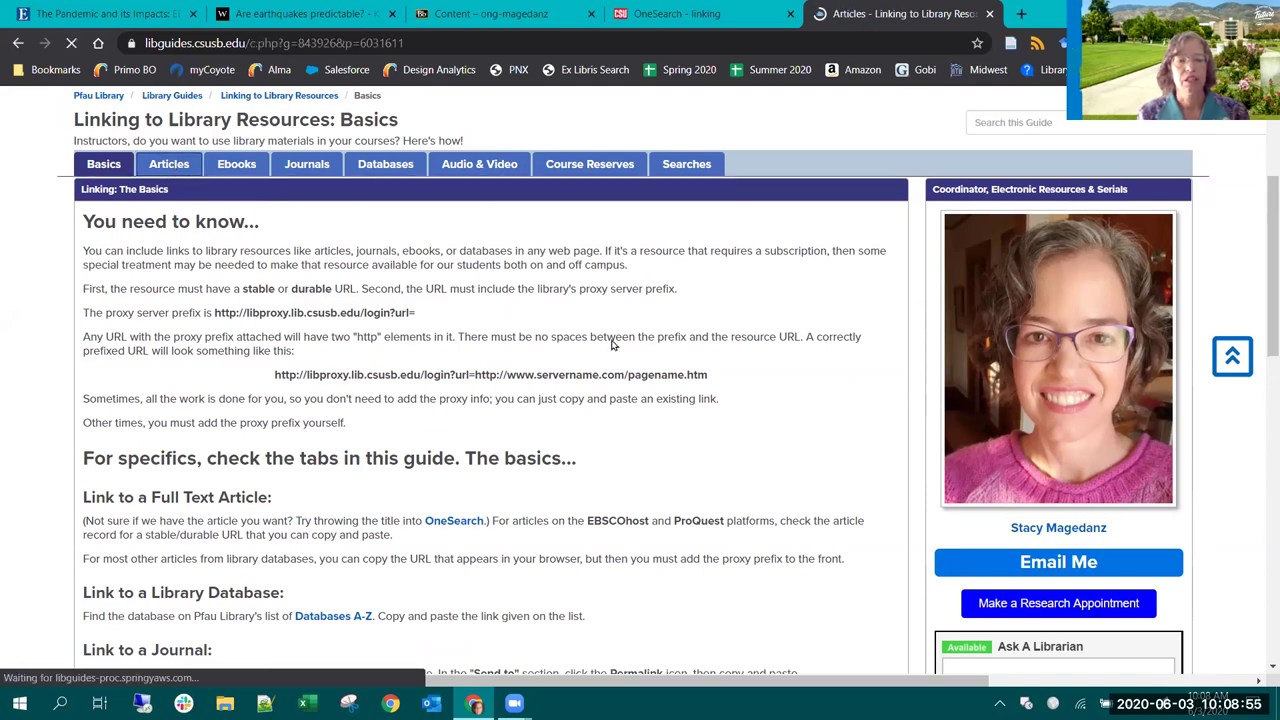
{"action": "scroll", "coordinate": [702, 451], "scroll_direction": "down", "scroll_amount": 2}
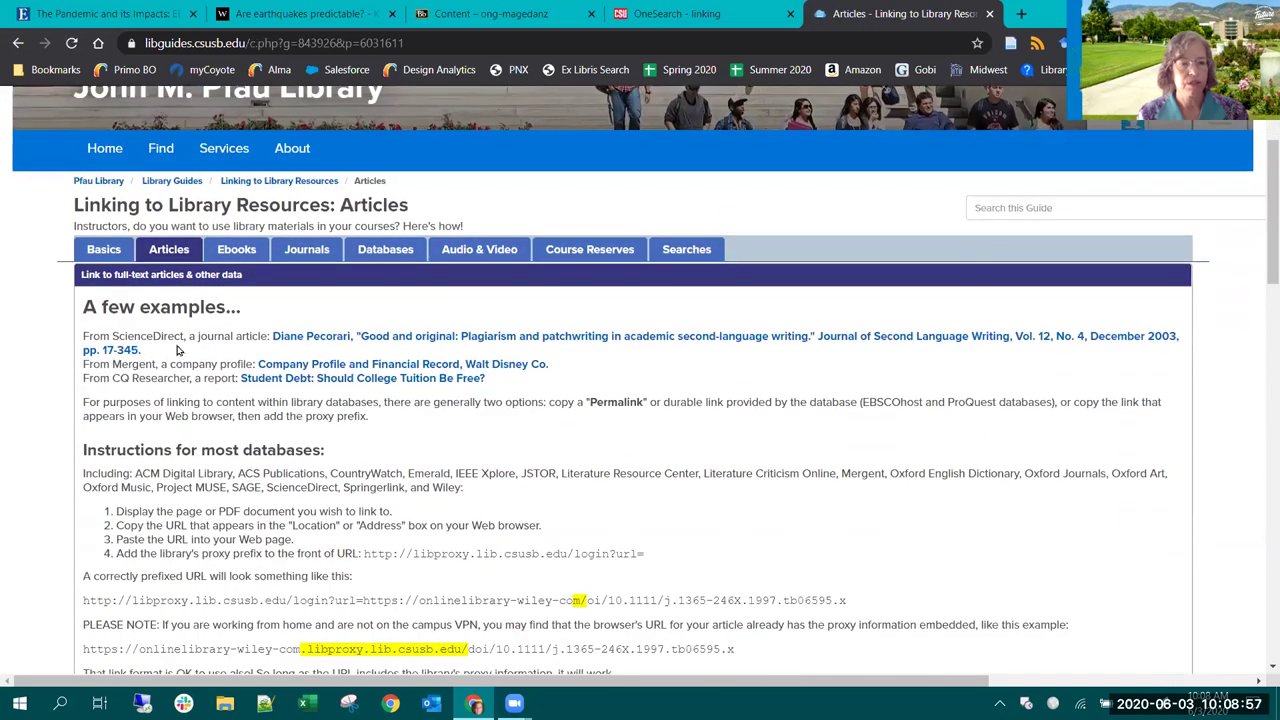
{"action": "scroll", "coordinate": [702, 476], "scroll_direction": "down", "scroll_amount": 2}
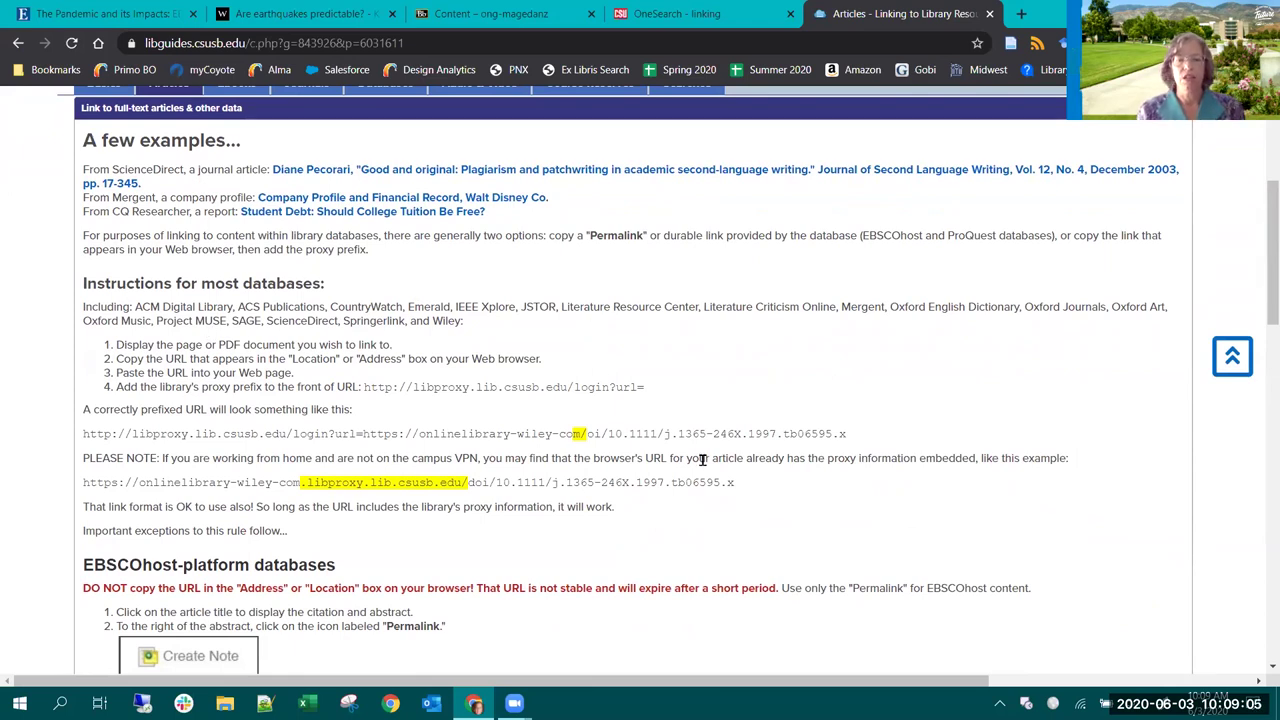
{"action": "scroll", "coordinate": [703, 459], "scroll_direction": "down", "scroll_amount": 3}
{"action": "scroll", "coordinate": [703, 463], "scroll_direction": "up", "scroll_amount": 2}
{"action": "scroll", "coordinate": [541, 348], "scroll_direction": "up", "scroll_amount": 1}
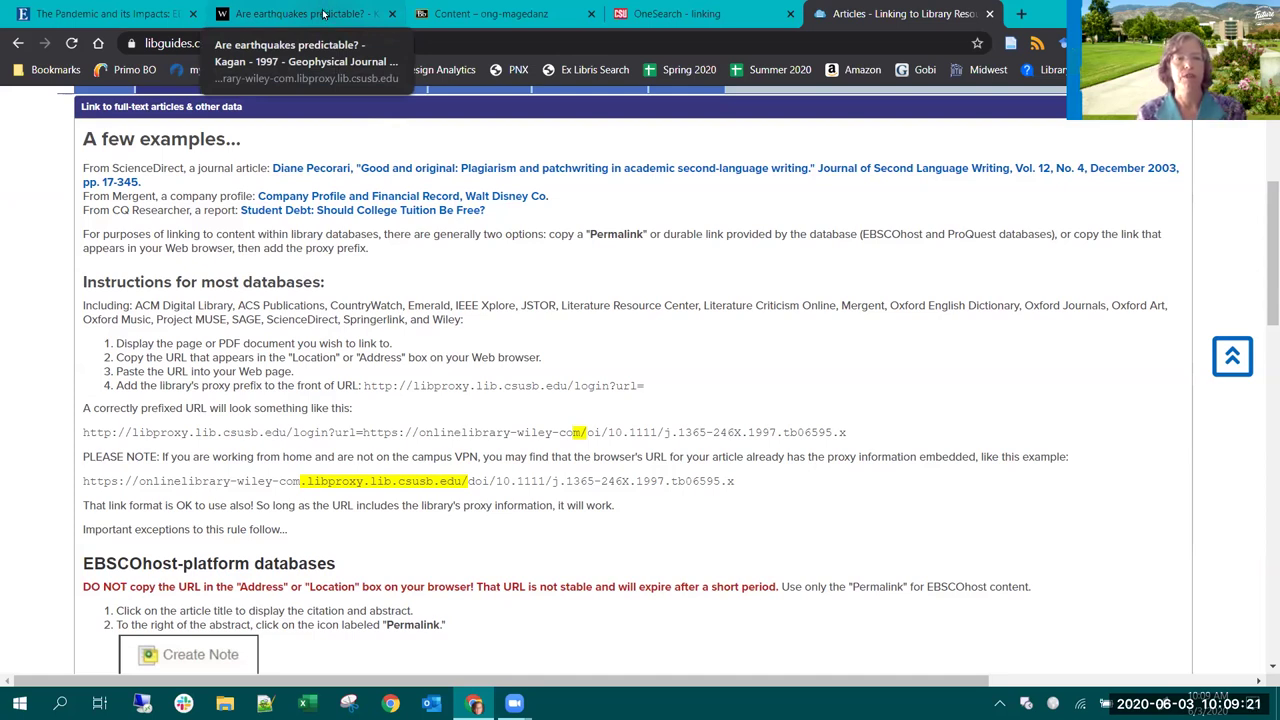
{"action": "left_click_drag", "start_coordinate": [84, 432], "coordinate": [855, 424]}
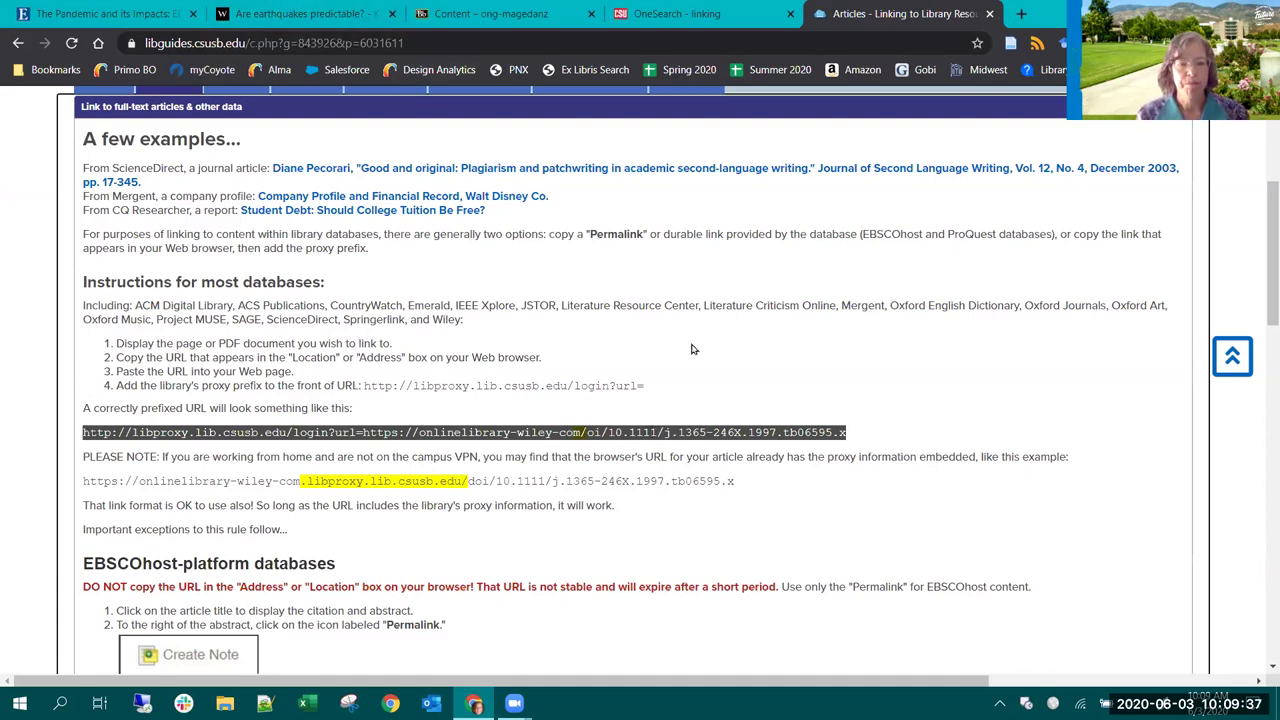
Step: Copy the full web address of the Wiley article "Are earthquakes predictable?" and return to the linking guide
{"action": "left_click", "coordinate": [296, 15]}
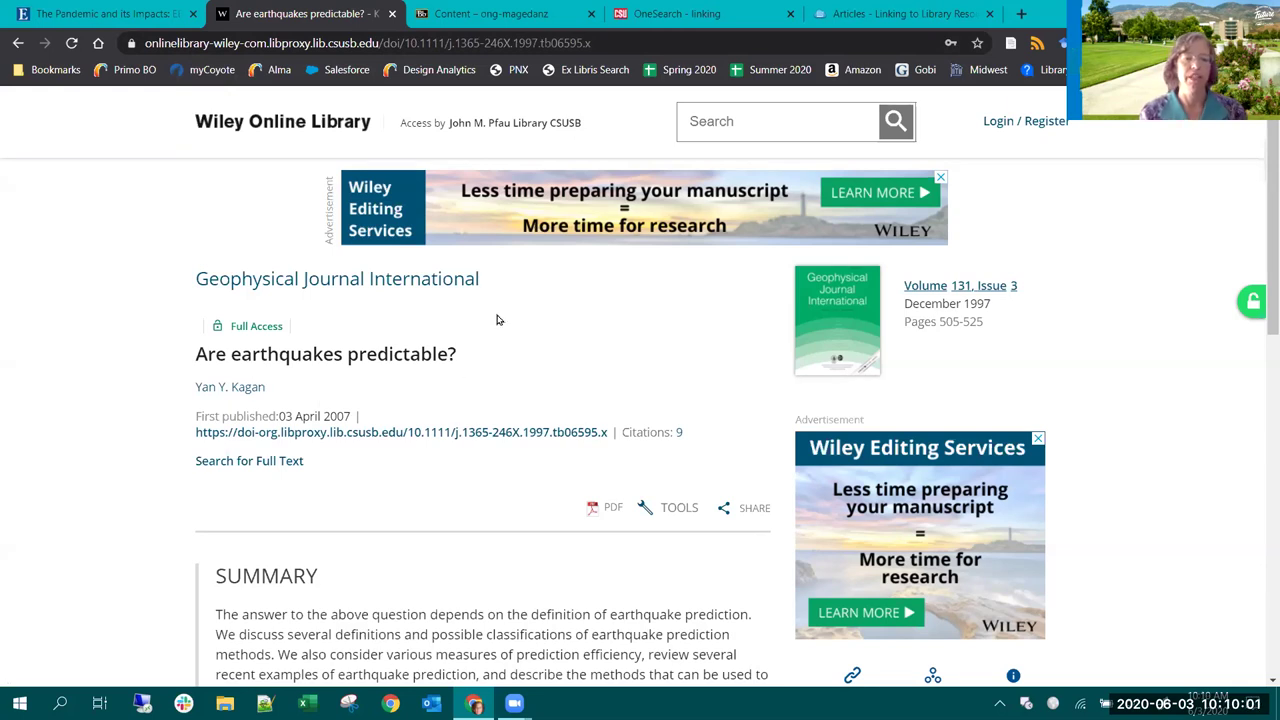
{"action": "double_click", "coordinate": [268, 43]}
{"action": "key", "text": "ctrl+a"}
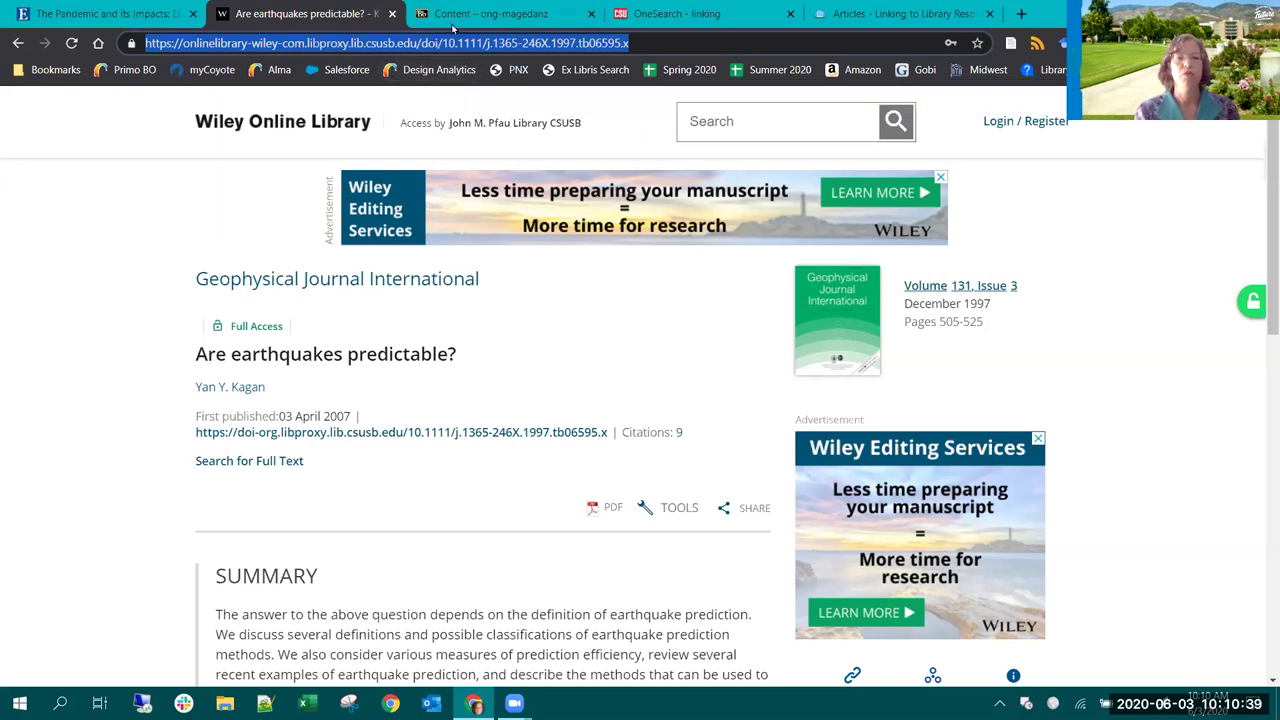
{"action": "left_click", "coordinate": [860, 14]}
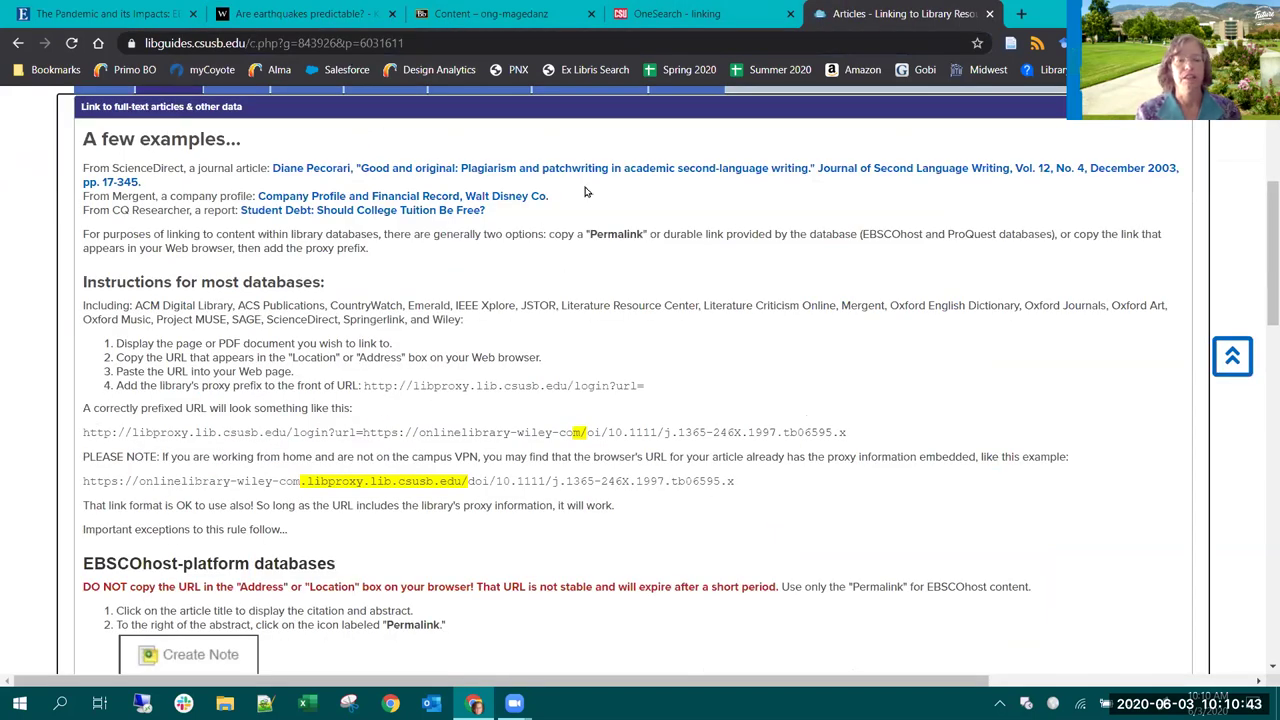
Step: Switch to the Blackboard course content and create a new web link named "Are earthquakes predictable"
{"action": "left_click", "coordinate": [503, 14]}
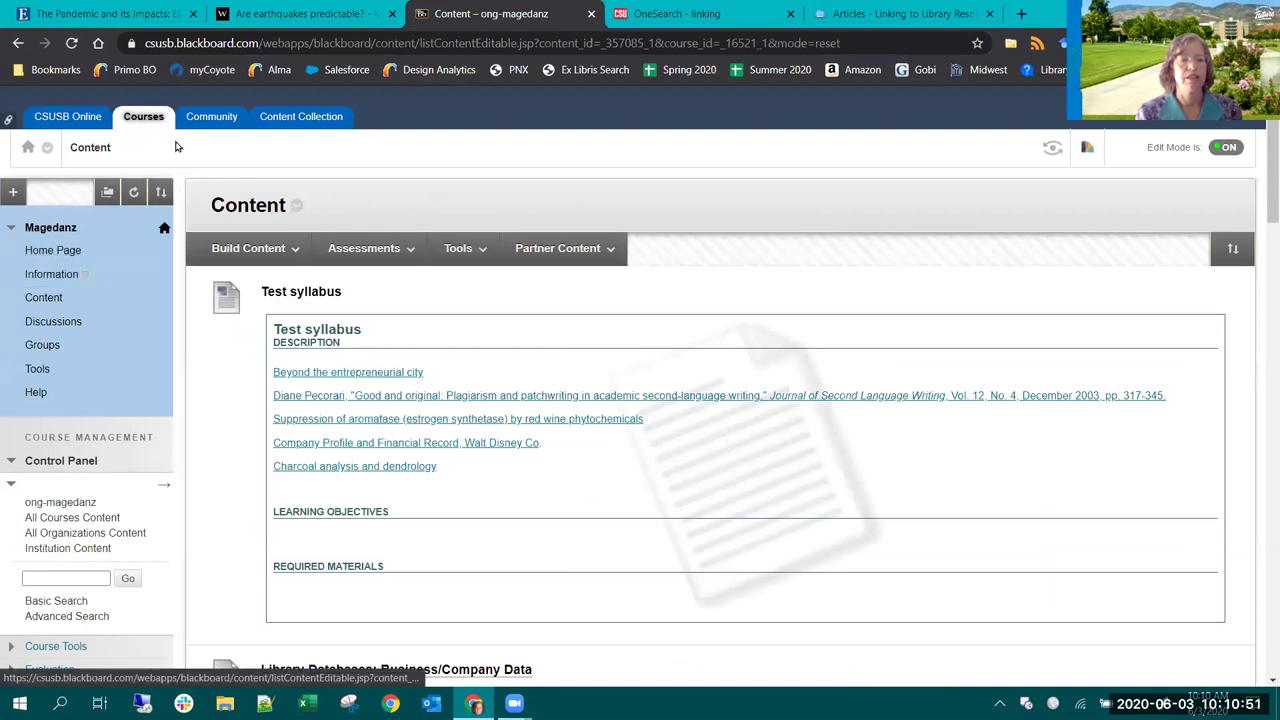
{"action": "left_click", "coordinate": [258, 249]}
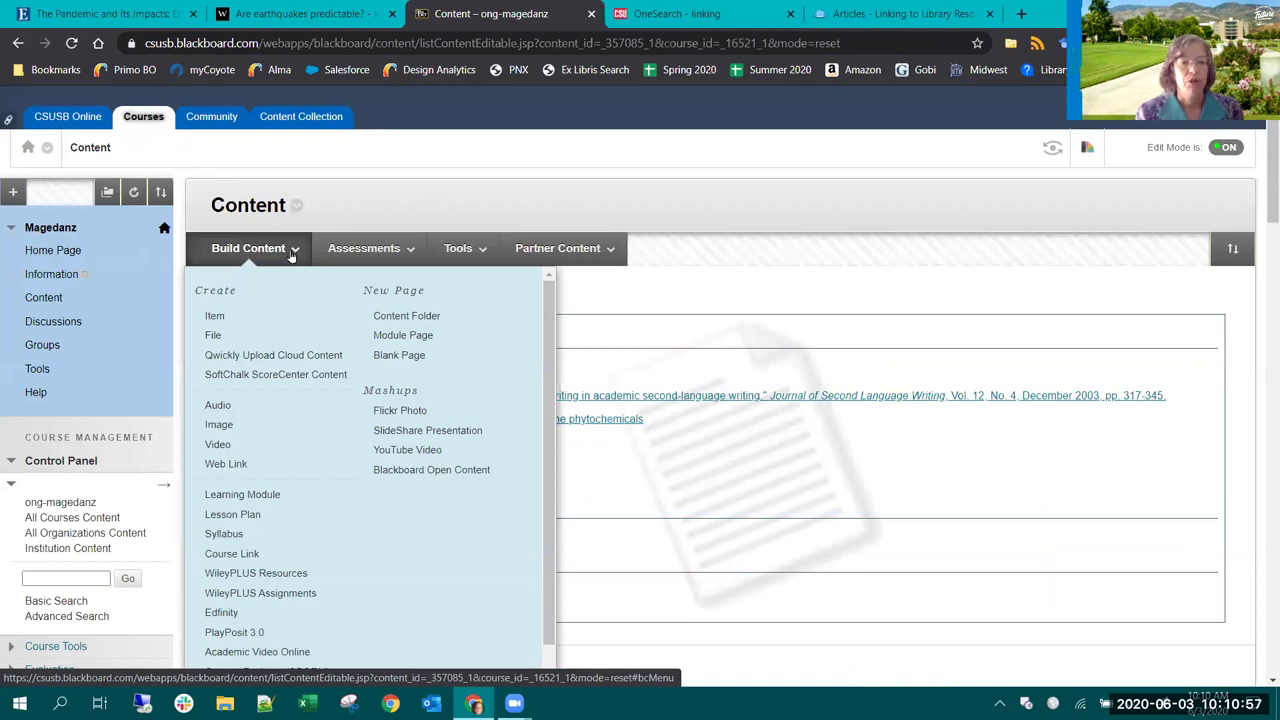
{"action": "left_click", "coordinate": [229, 472]}
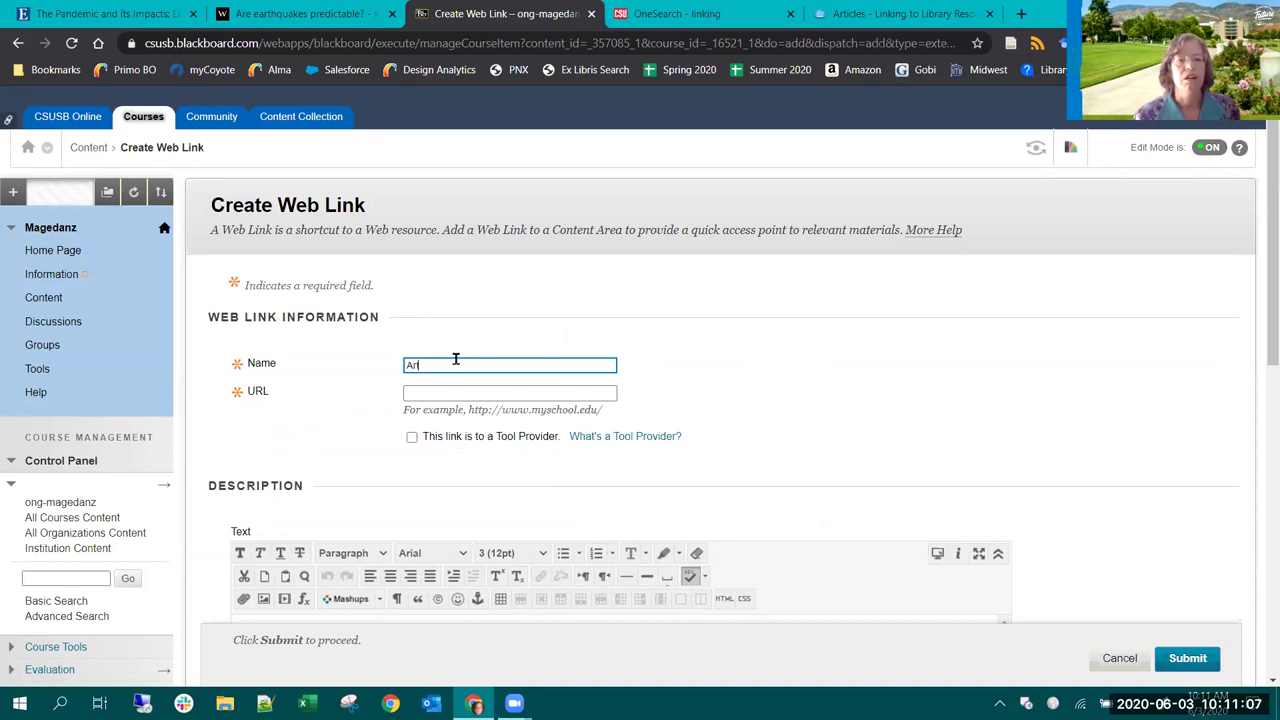
{"action": "type", "text": "th"}
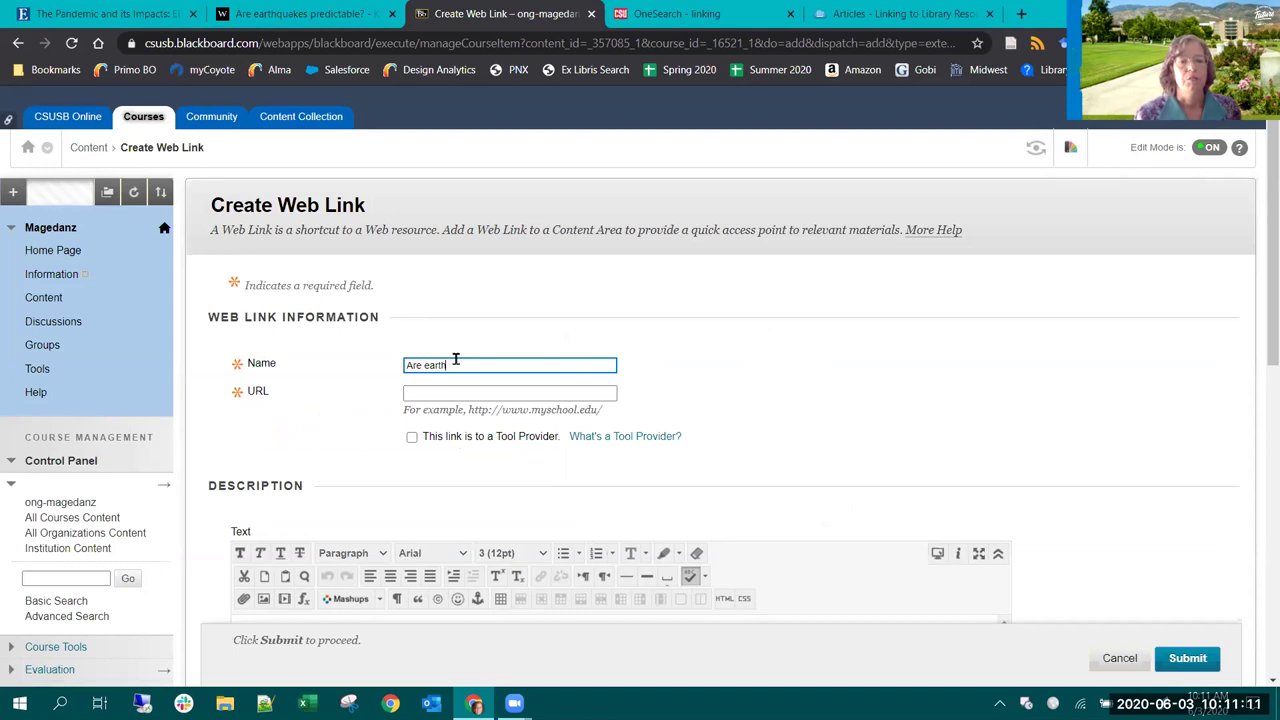
{"action": "type", "text": "quakes predictable"}
Step: Paste the copied Wiley article address as the web link's URL and check the pasted address
{"action": "left_click", "coordinate": [511, 395]}
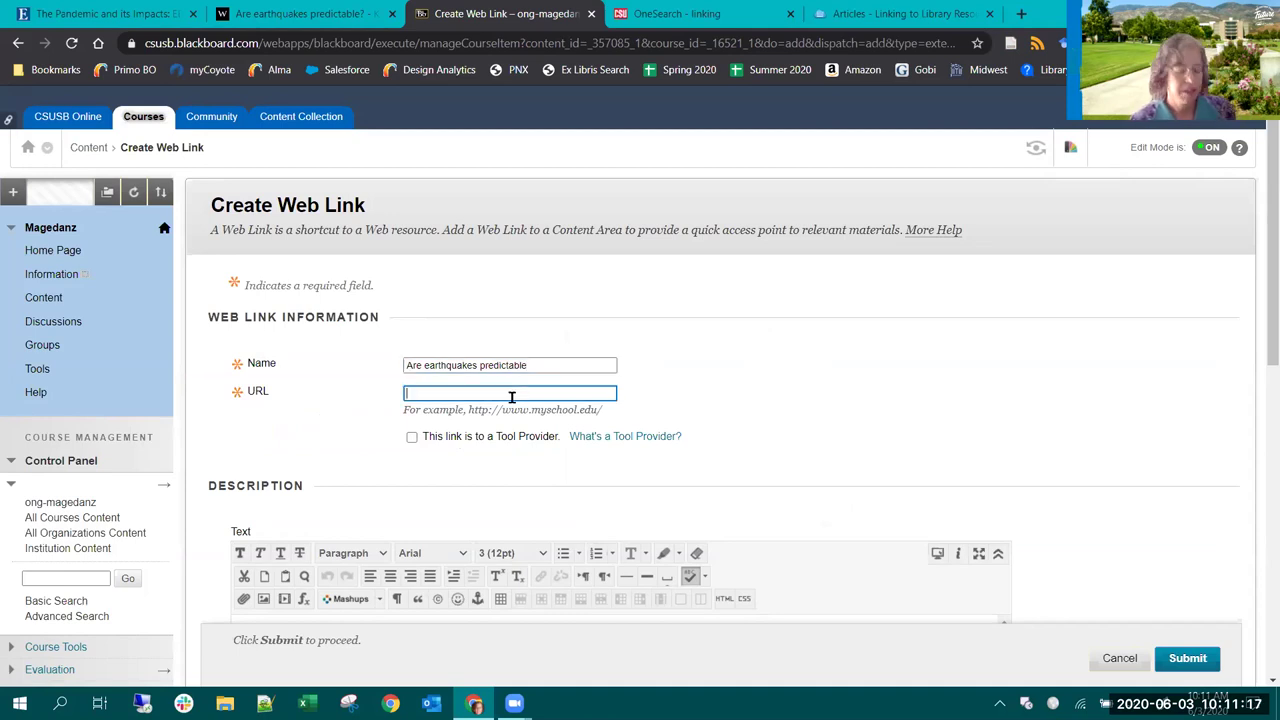
{"action": "key", "text": "ctrl+v"}
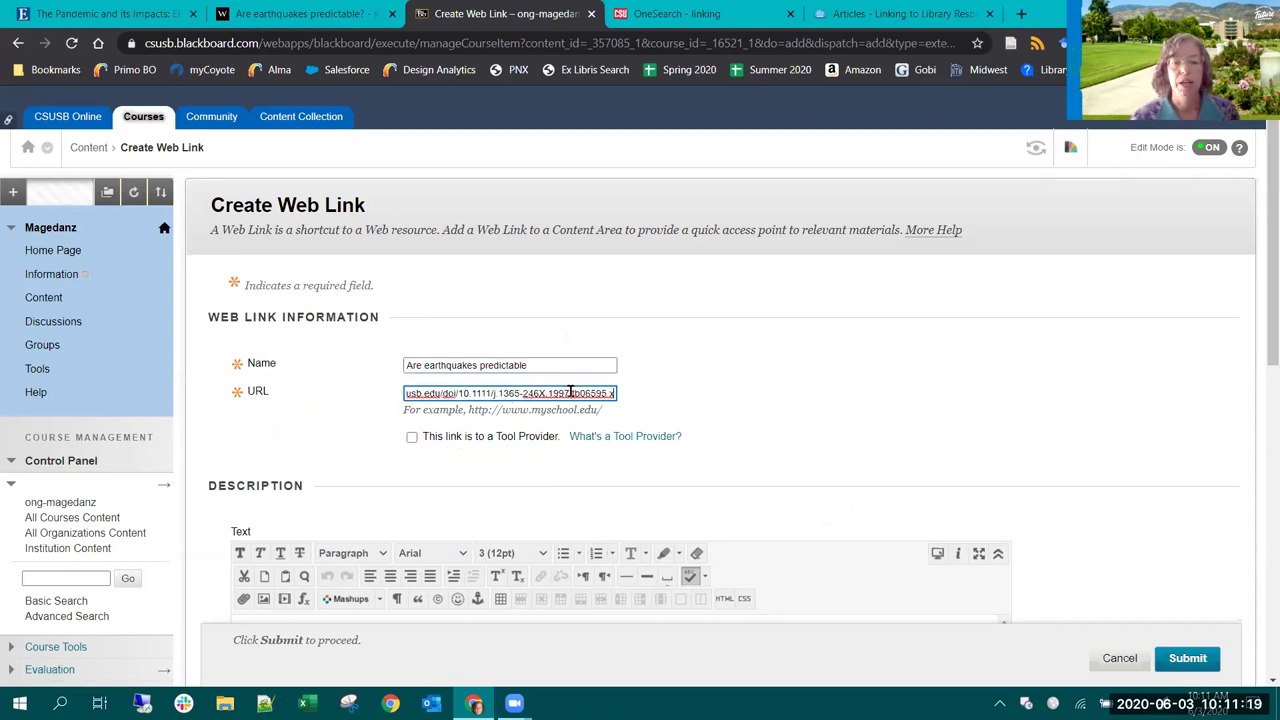
{"action": "key", "text": "ctrl+a"}
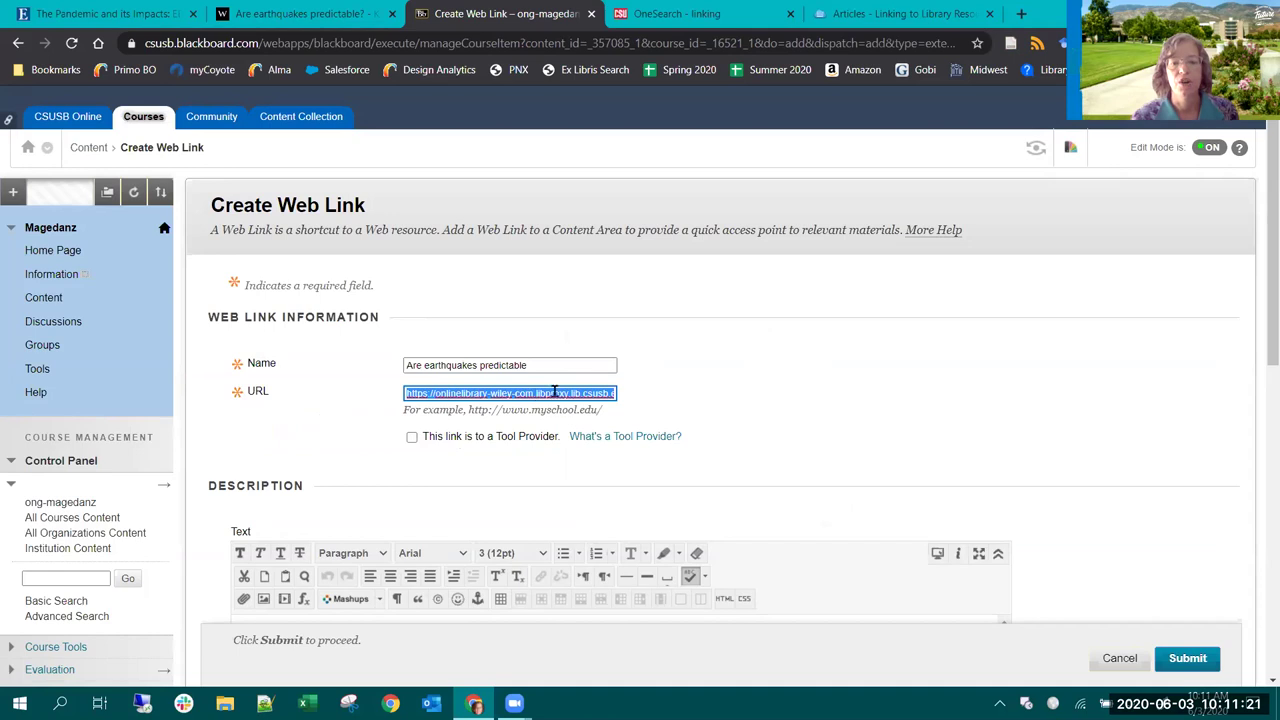
{"action": "left_click", "coordinate": [1009, 429]}
Step: Submit the web link with its default options and open "Are earthquakes predictable" from the course content to test it
{"action": "scroll", "coordinate": [1009, 429], "scroll_direction": "down", "scroll_amount": 6}
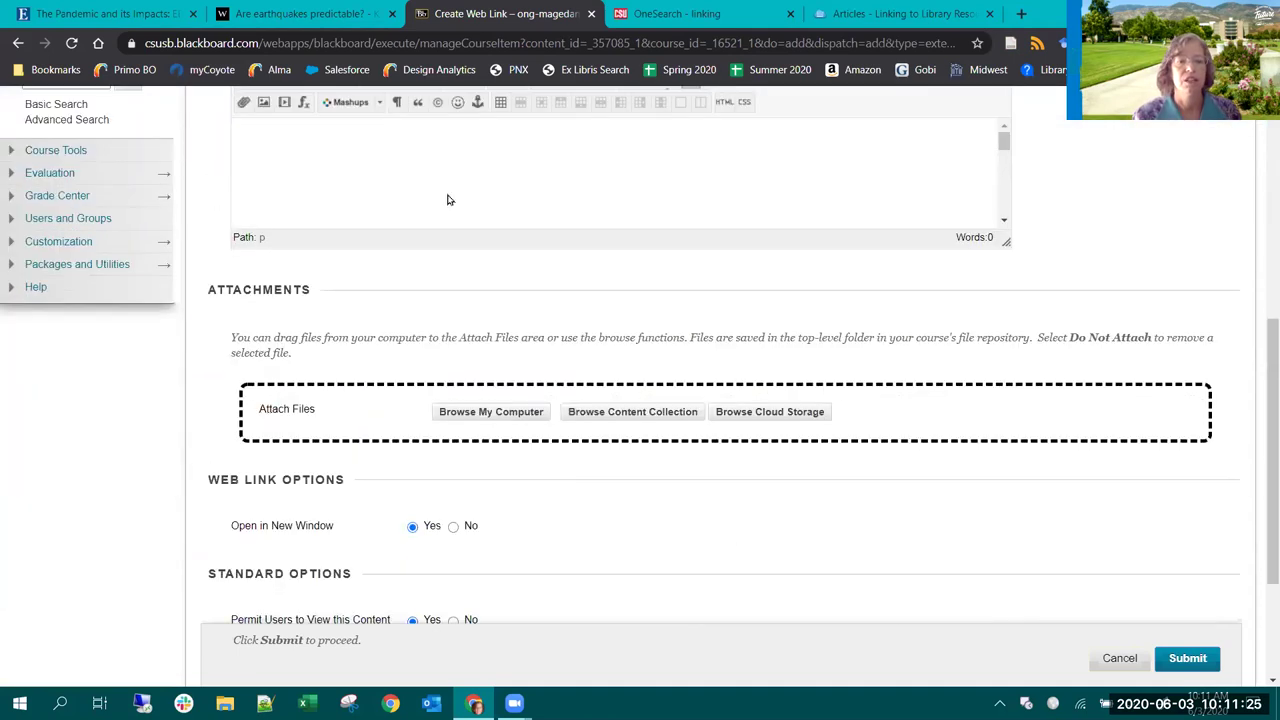
{"action": "scroll", "coordinate": [765, 457], "scroll_direction": "down", "scroll_amount": 2}
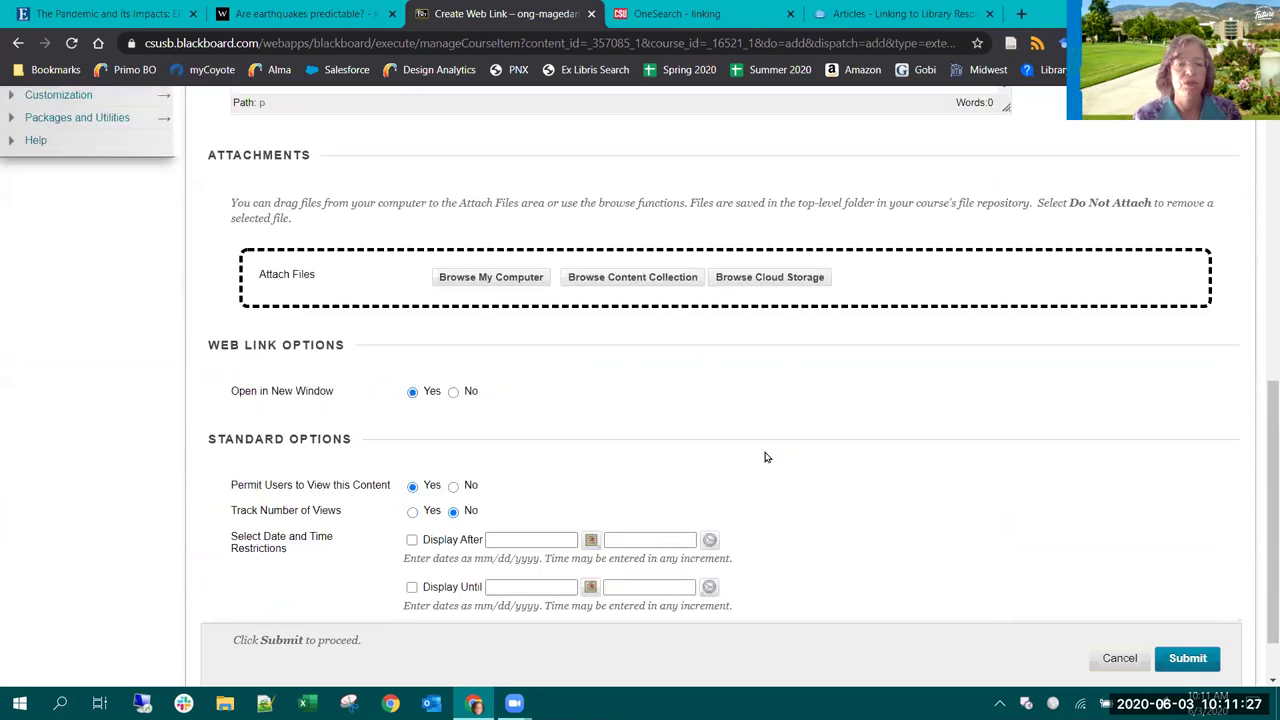
{"action": "scroll", "coordinate": [765, 457], "scroll_direction": "down", "scroll_amount": 1}
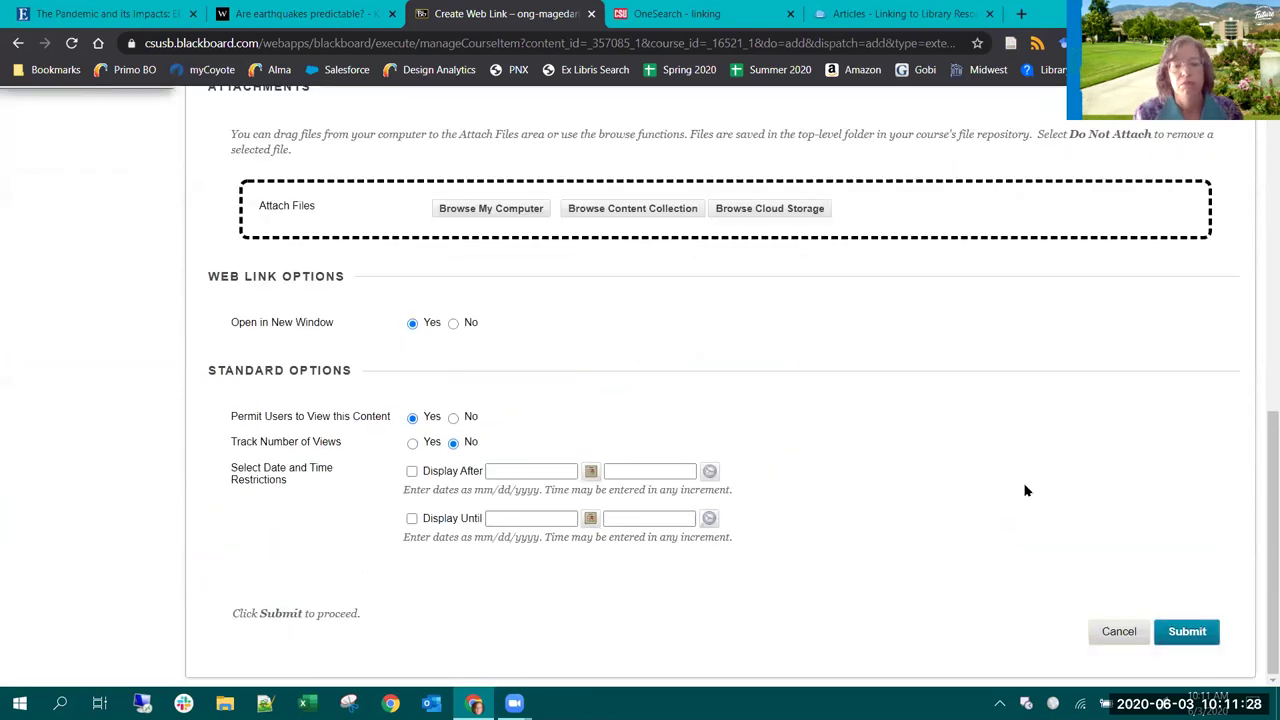
{"action": "left_click", "coordinate": [1179, 621]}
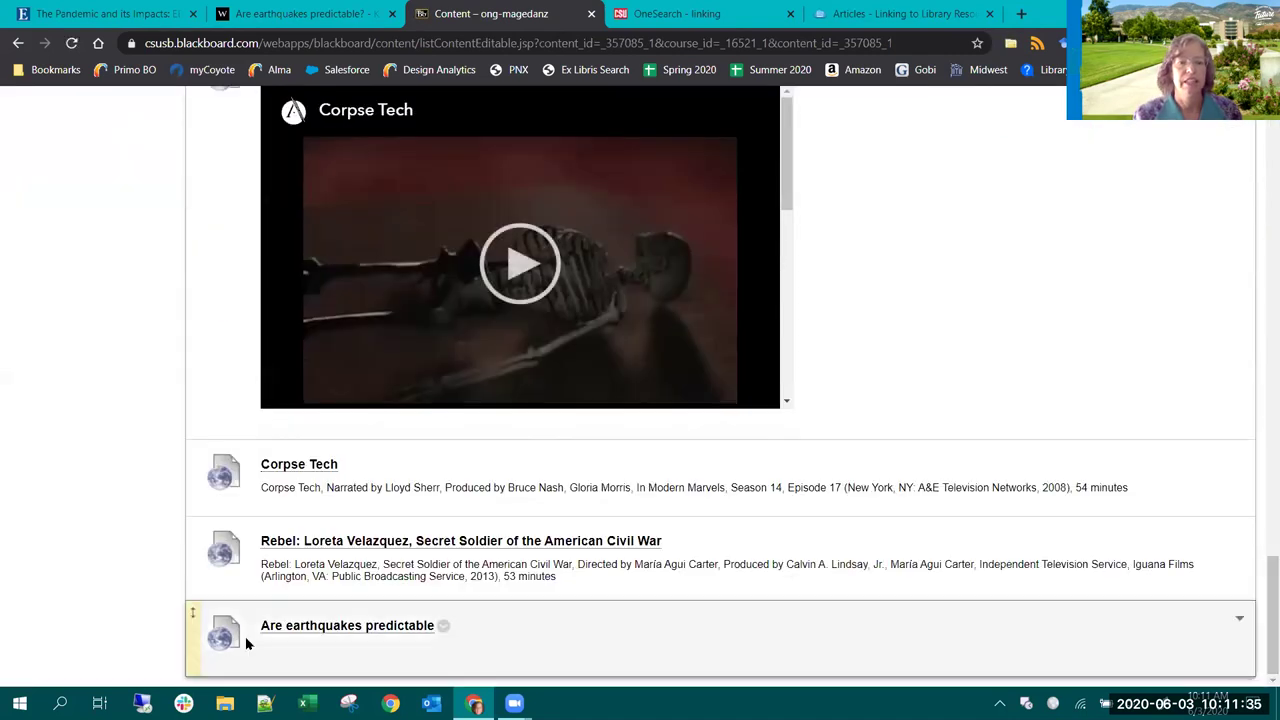
{"action": "left_click", "coordinate": [327, 625]}
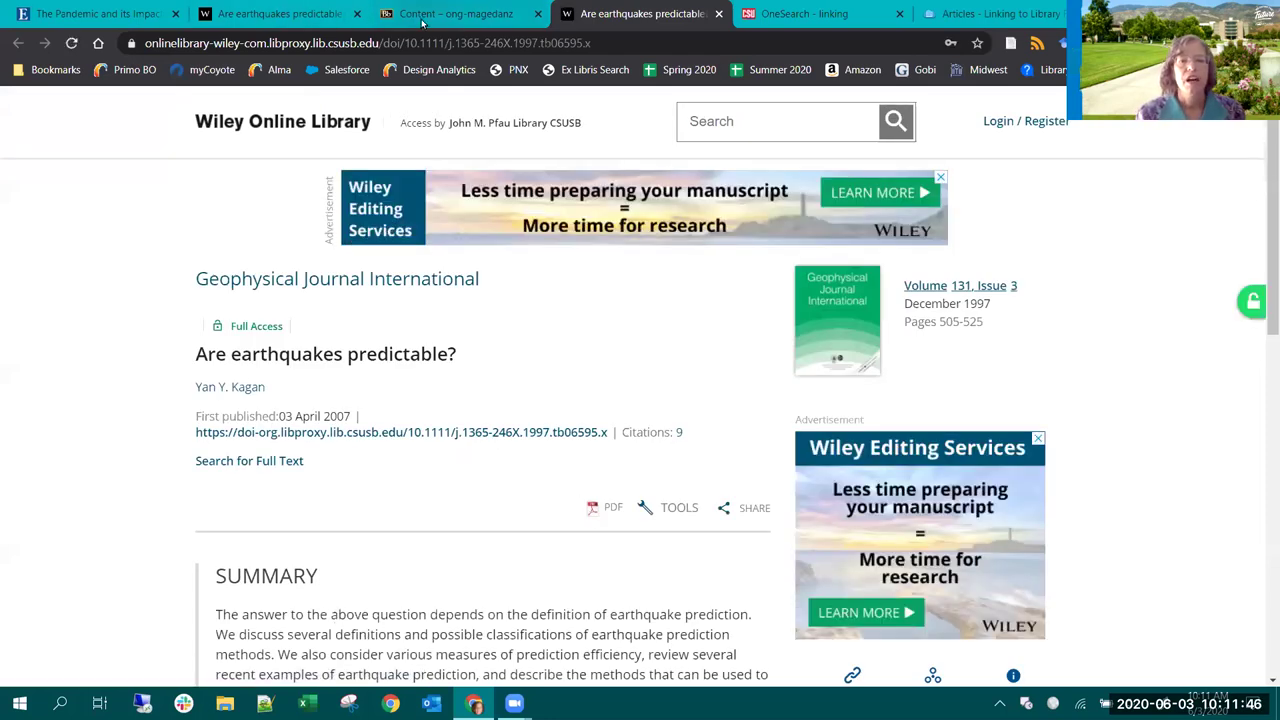
Step: Switch to the EBSCOhost record "The Pandemic and its Impacts" and examine the session details in its browser address
{"action": "left_click", "coordinate": [100, 14]}
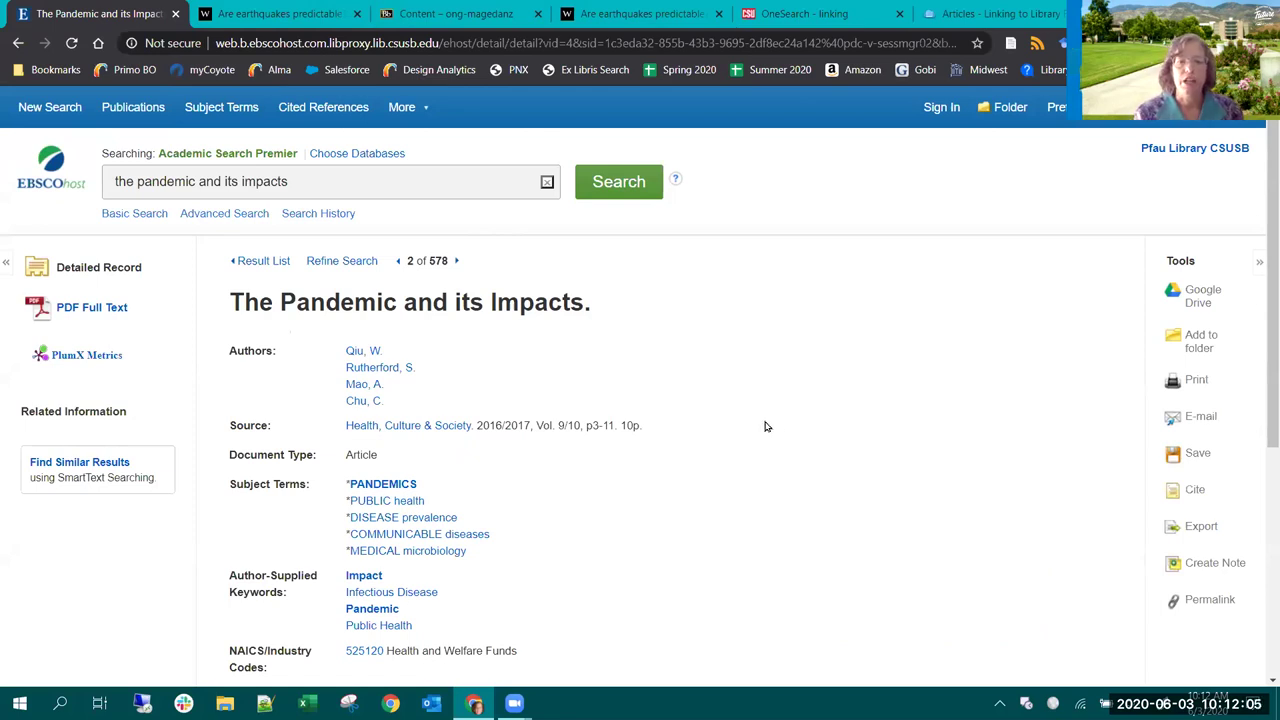
{"action": "scroll", "coordinate": [766, 427], "scroll_direction": "down", "scroll_amount": 2}
{"action": "scroll", "coordinate": [766, 424], "scroll_direction": "up", "scroll_amount": 2}
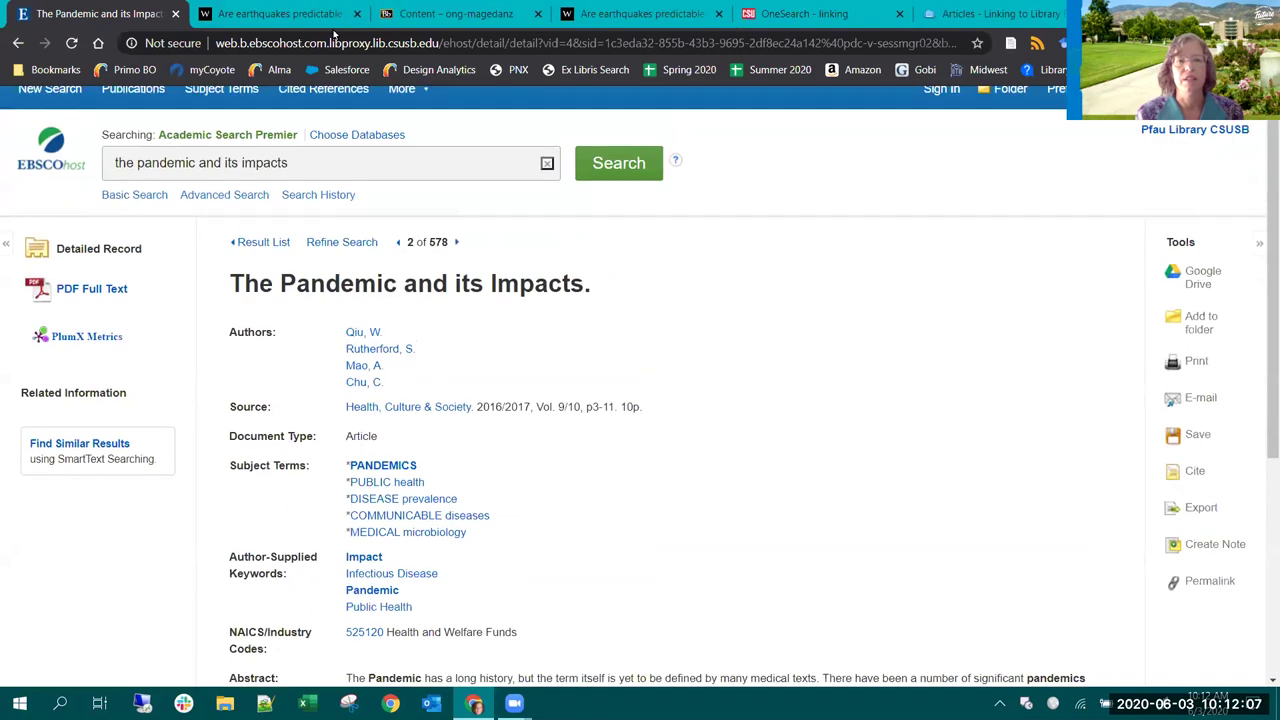
{"action": "left_click_drag", "start_coordinate": [416, 45], "coordinate": [674, 45]}
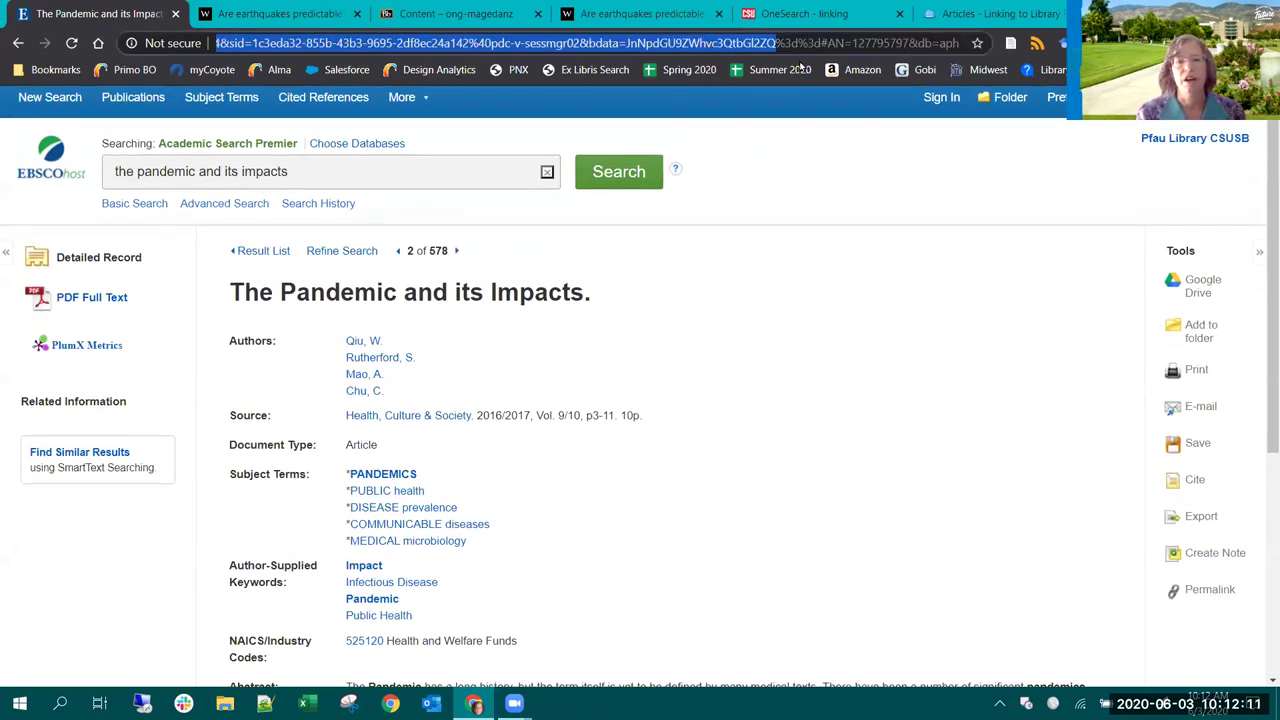
{"action": "left_click", "coordinate": [627, 44]}
{"action": "left_click_drag", "start_coordinate": [479, 44], "coordinate": [960, 44]}
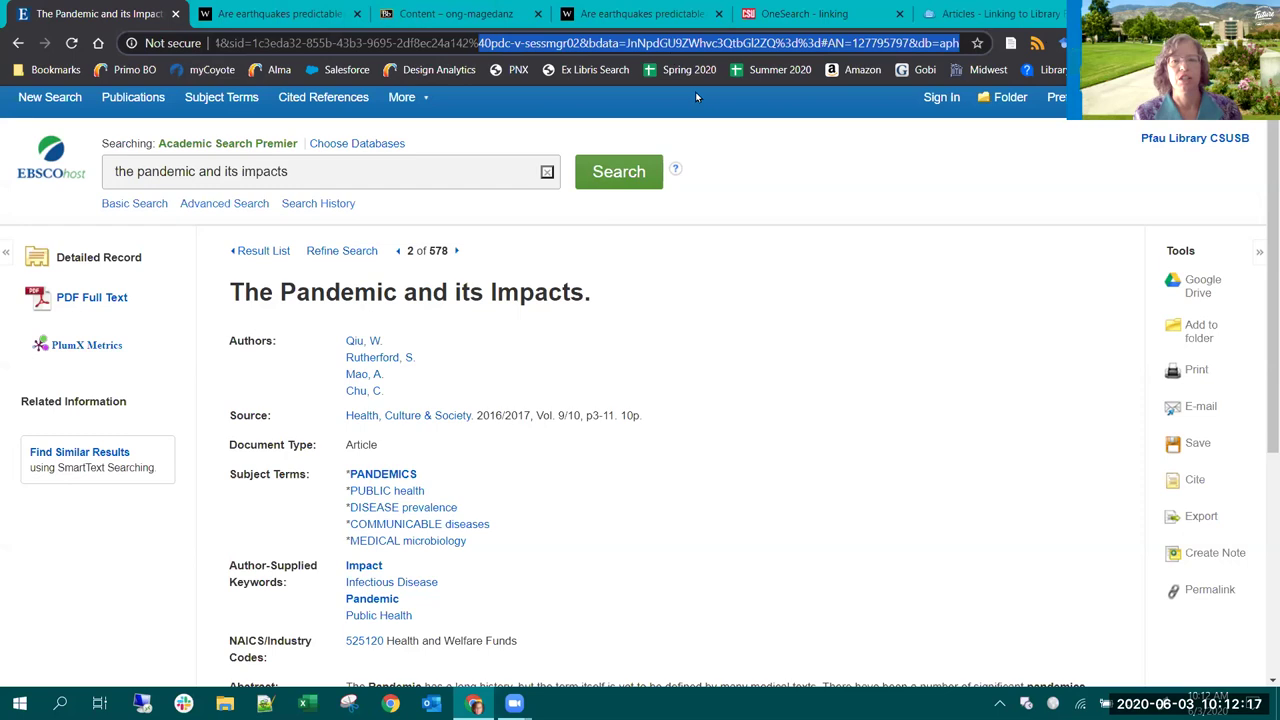
Step: Display the permalink for the EBSCOhost article and highlight it through to its end to inspect it
{"action": "left_click", "coordinate": [1207, 594]}
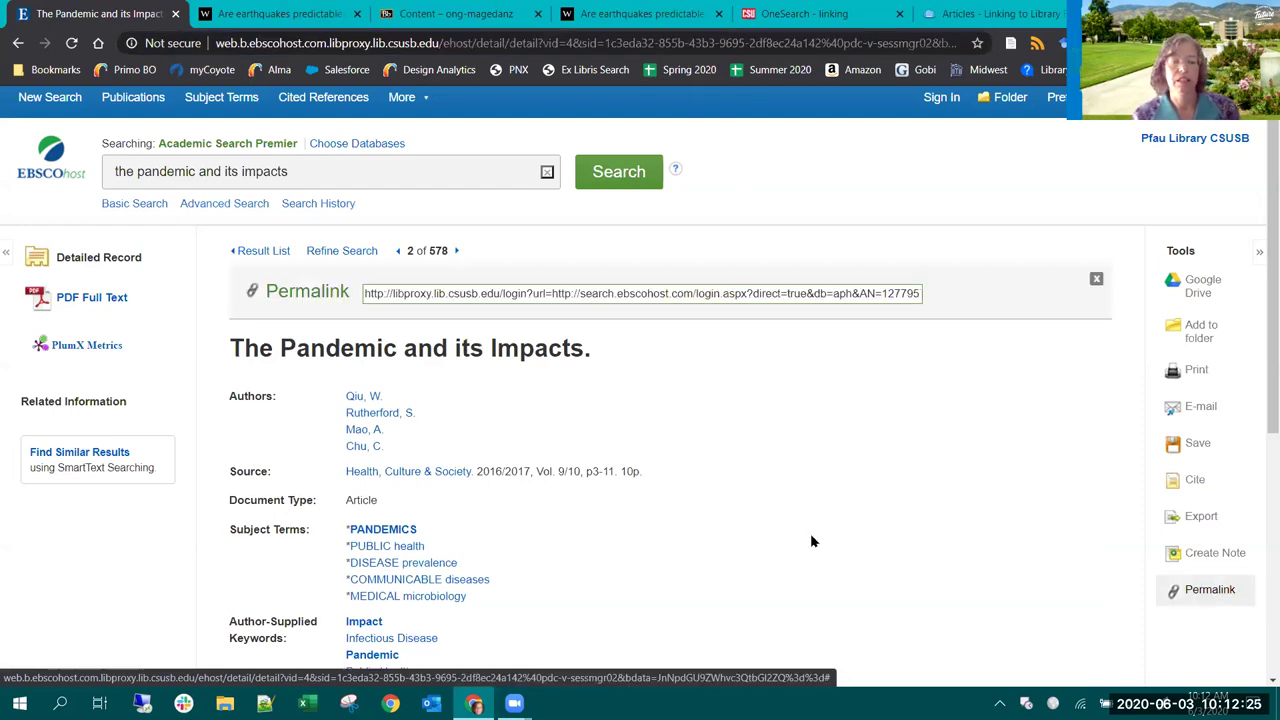
{"action": "left_click_drag", "start_coordinate": [380, 289], "coordinate": [1190, 356]}
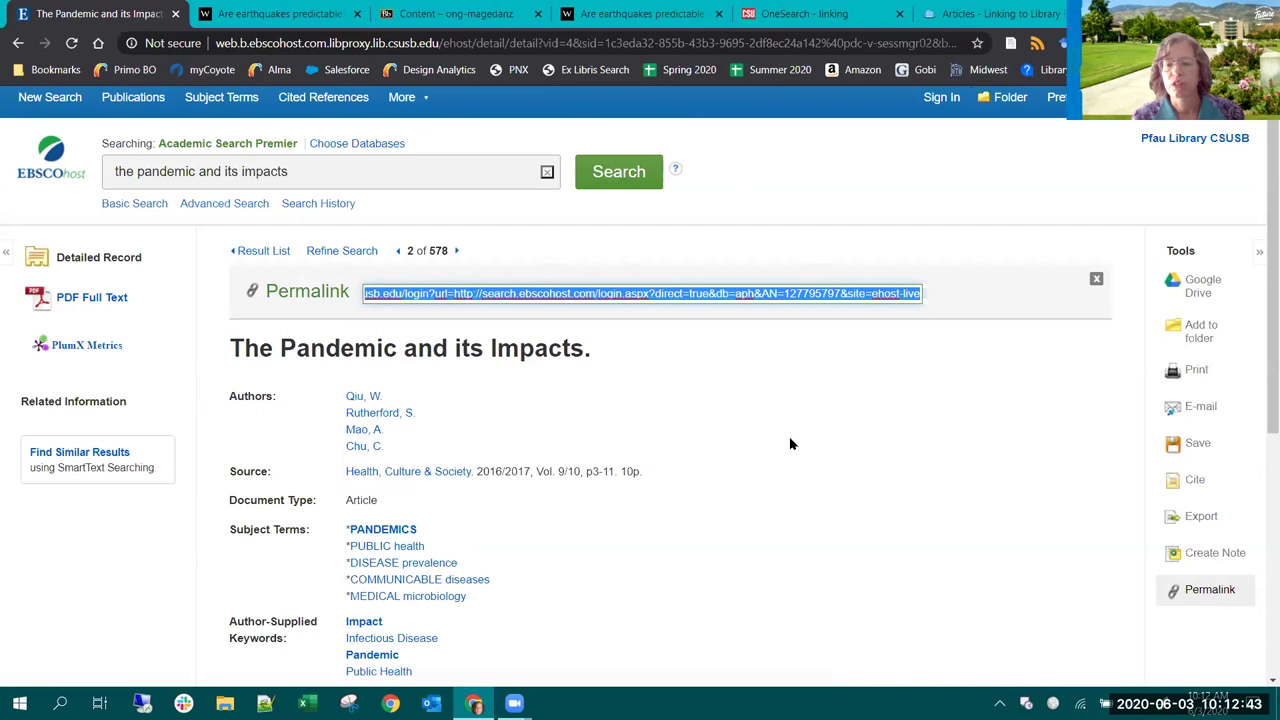
{"action": "left_click", "coordinate": [1071, 567]}
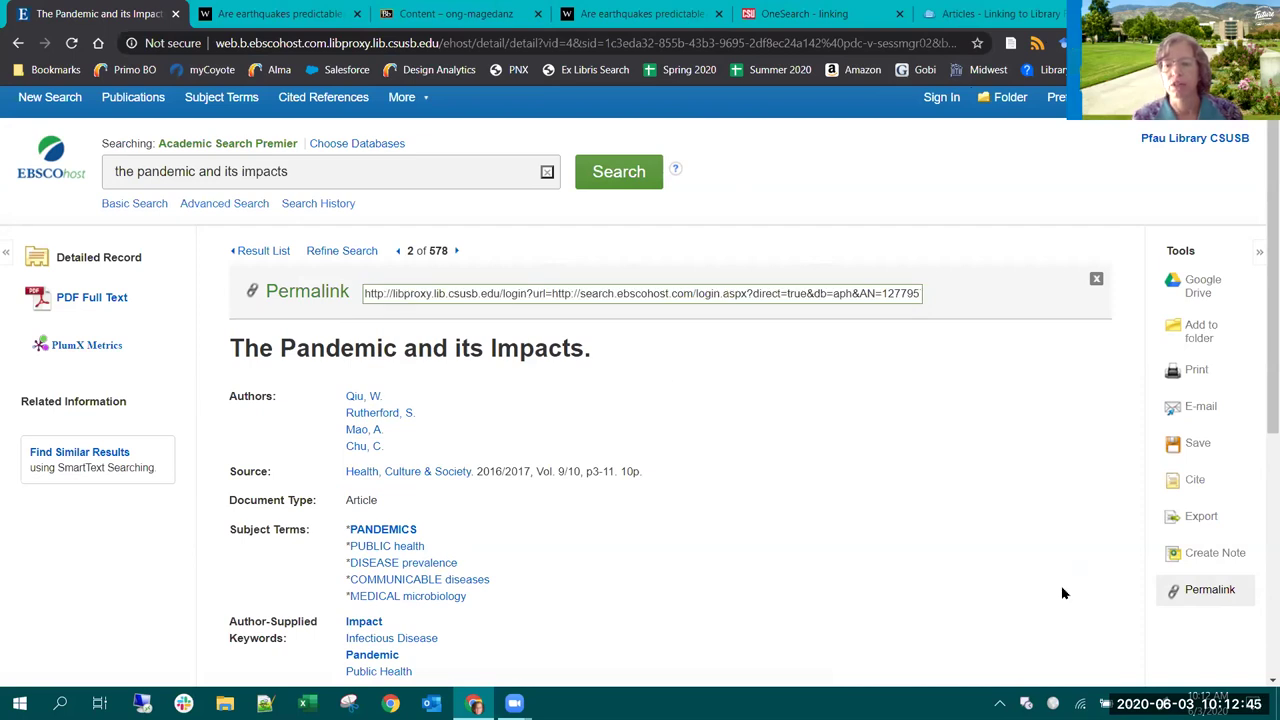